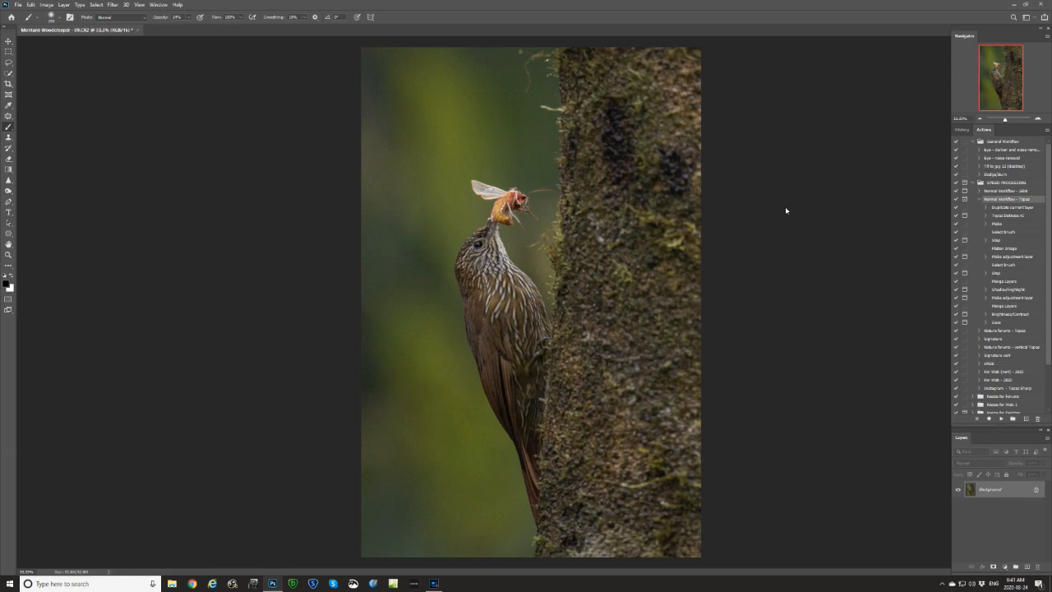
- Run the Normal Workflow - Topaz action, save the DeNoise AI result with its suggested settings, and stop at the masking reminder
{"action": "left_click", "coordinate": [1040, 120]}
{"action": "left_click", "coordinate": [1040, 120]}
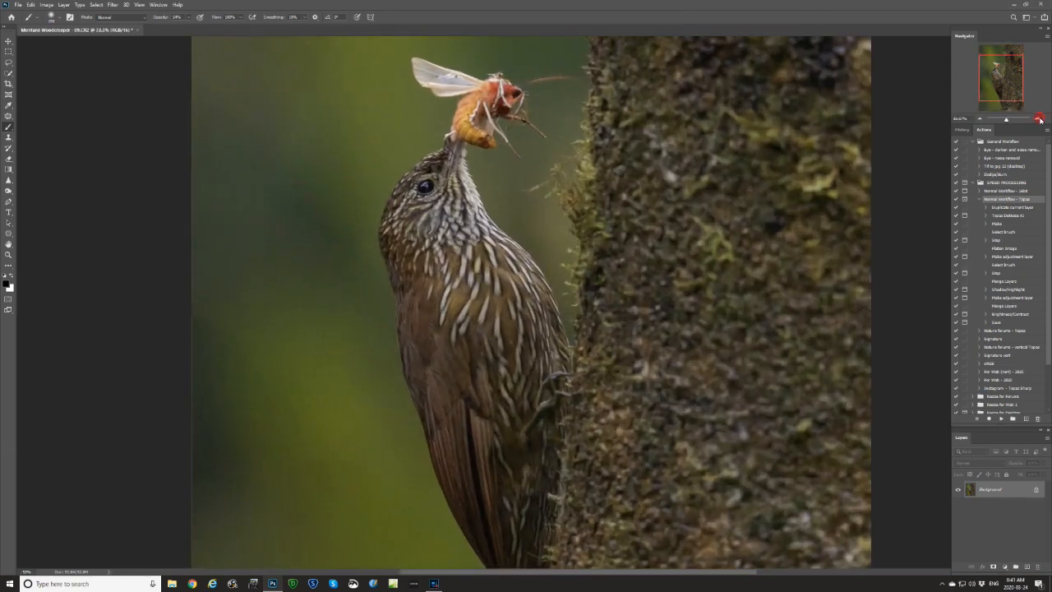
{"action": "left_click", "coordinate": [1040, 120]}
{"action": "left_click_drag", "start_coordinate": [1007, 85], "coordinate": [996, 76]}
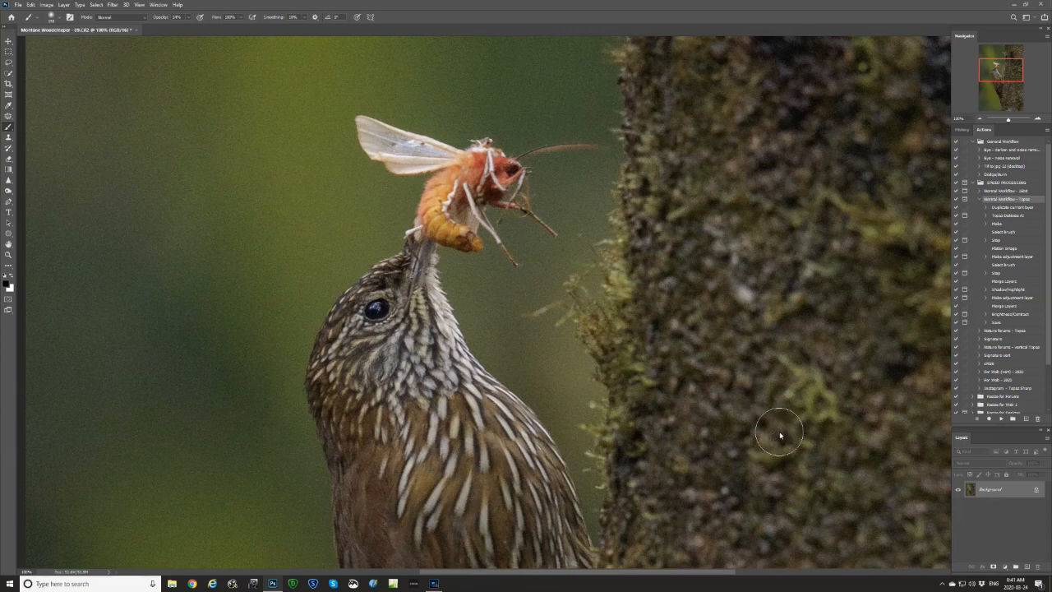
{"action": "key", "text": "ctrl+0"}
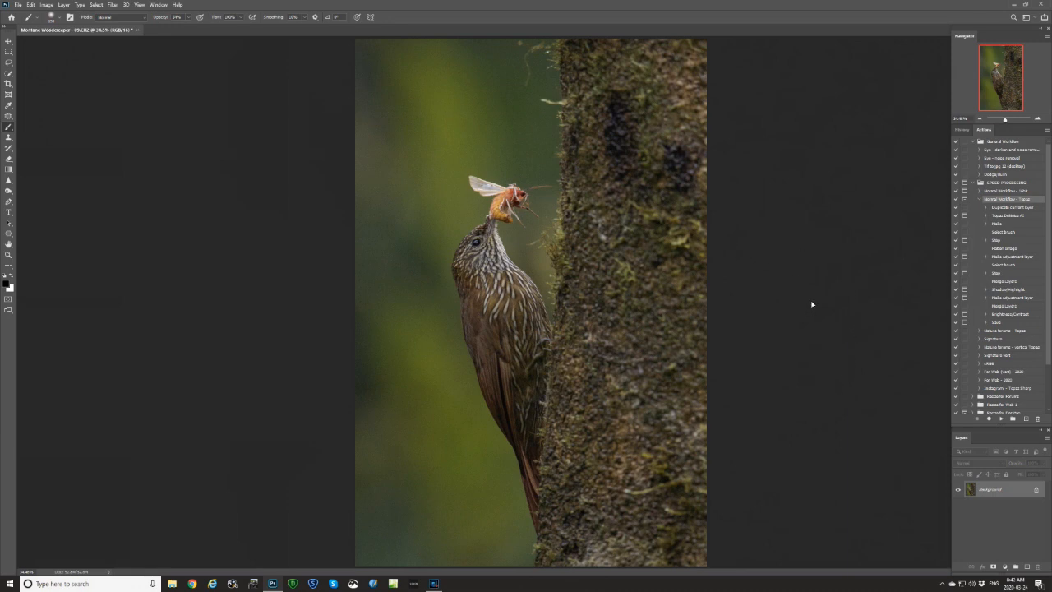
{"action": "left_click", "coordinate": [1001, 418]}
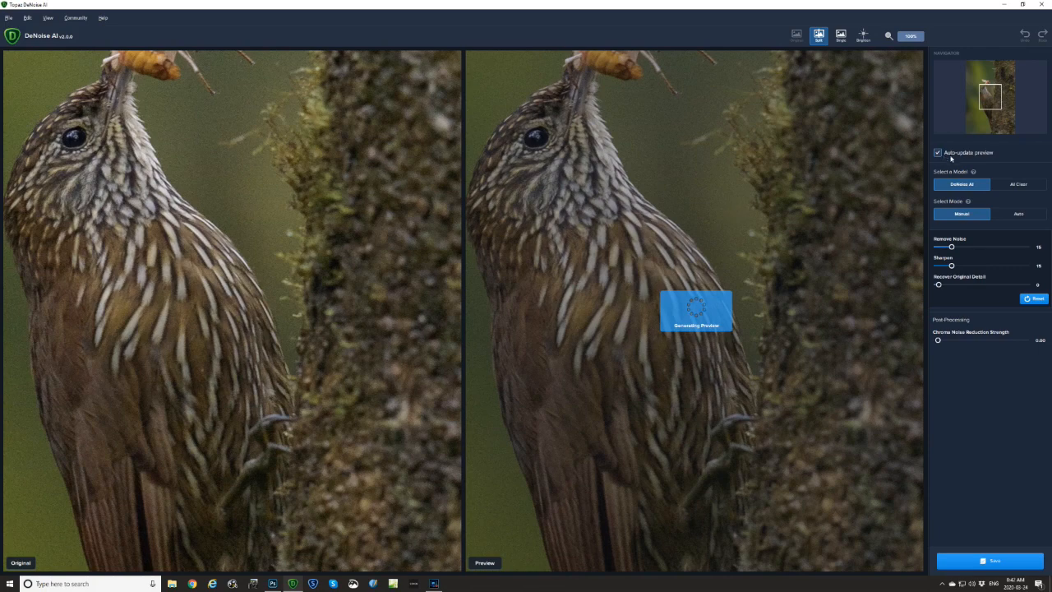
{"action": "left_click_drag", "start_coordinate": [995, 102], "coordinate": [986, 98]}
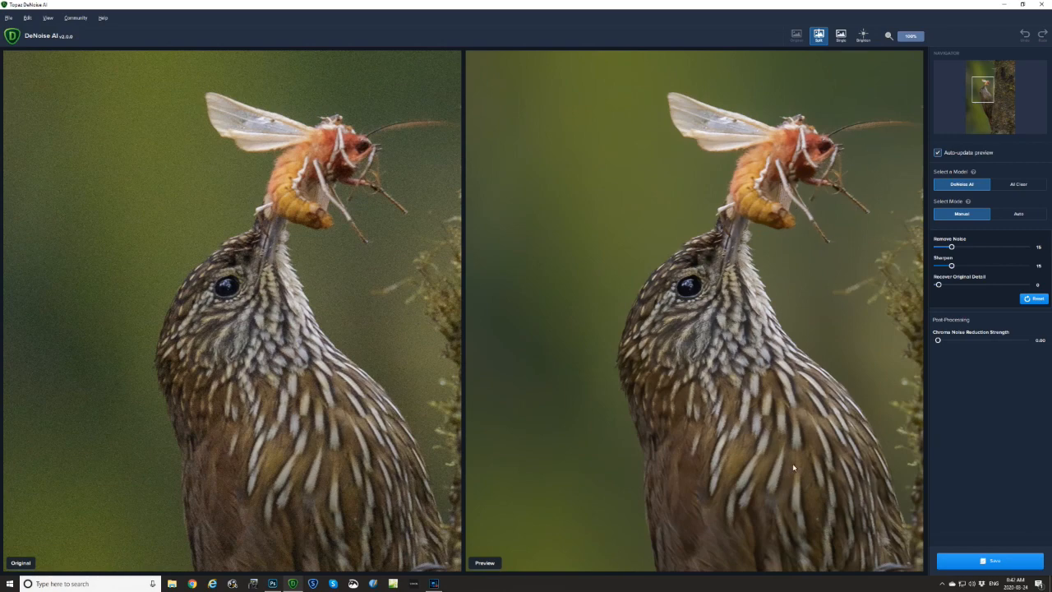
{"action": "left_click", "coordinate": [1005, 562]}
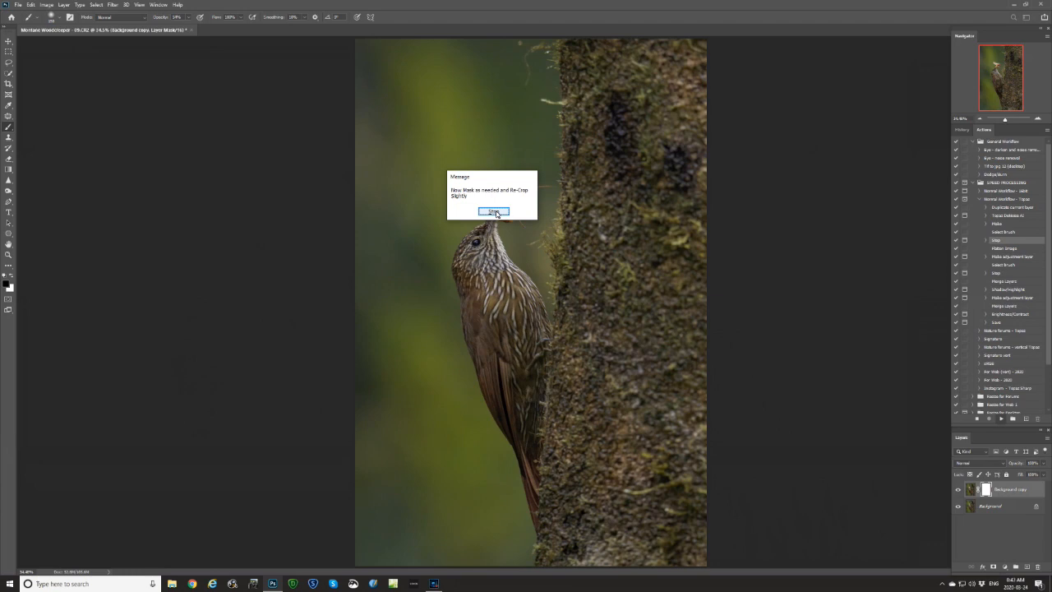
{"action": "left_click", "coordinate": [494, 212]}
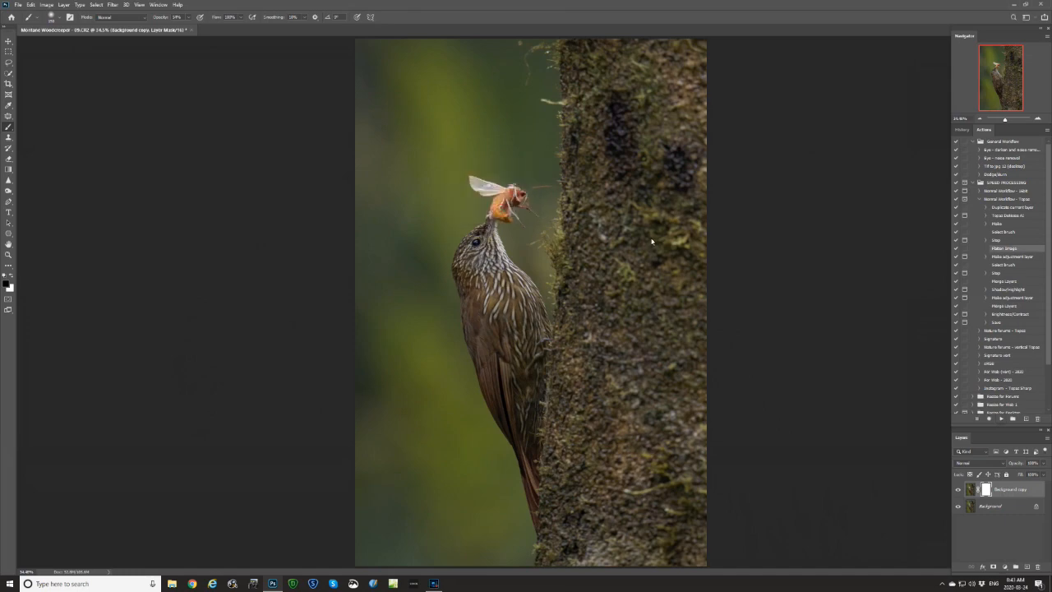
- Compare the denoised Background copy layer with the original at 100% around the bird's head and the moth
{"action": "left_click", "coordinate": [1037, 119]}
{"action": "left_click", "coordinate": [1037, 120]}
{"action": "left_click", "coordinate": [1037, 119]}
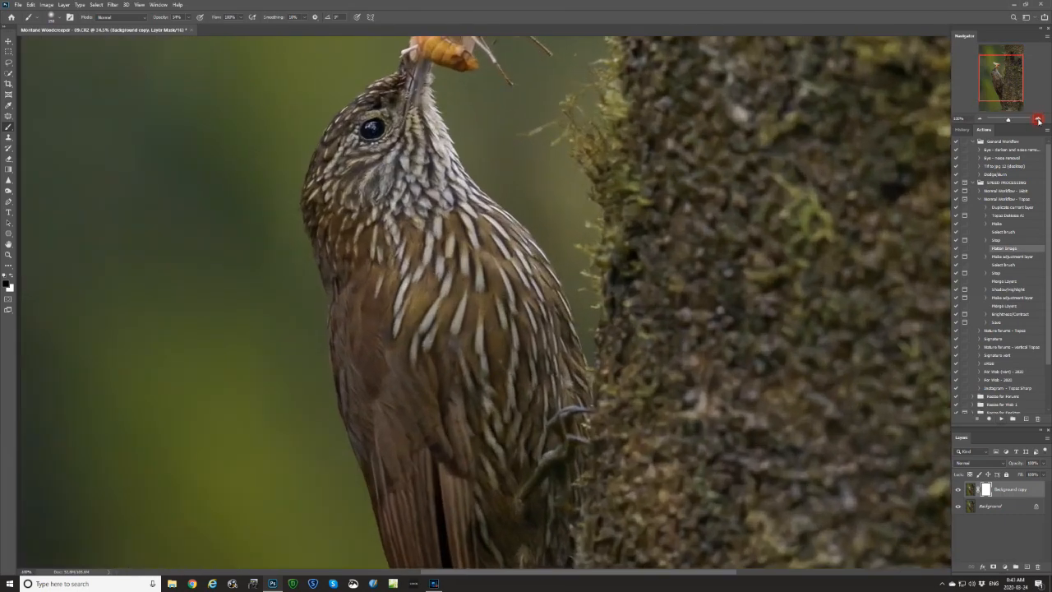
{"action": "scroll", "coordinate": [657, 140], "scroll_direction": "up", "scroll_amount": 3}
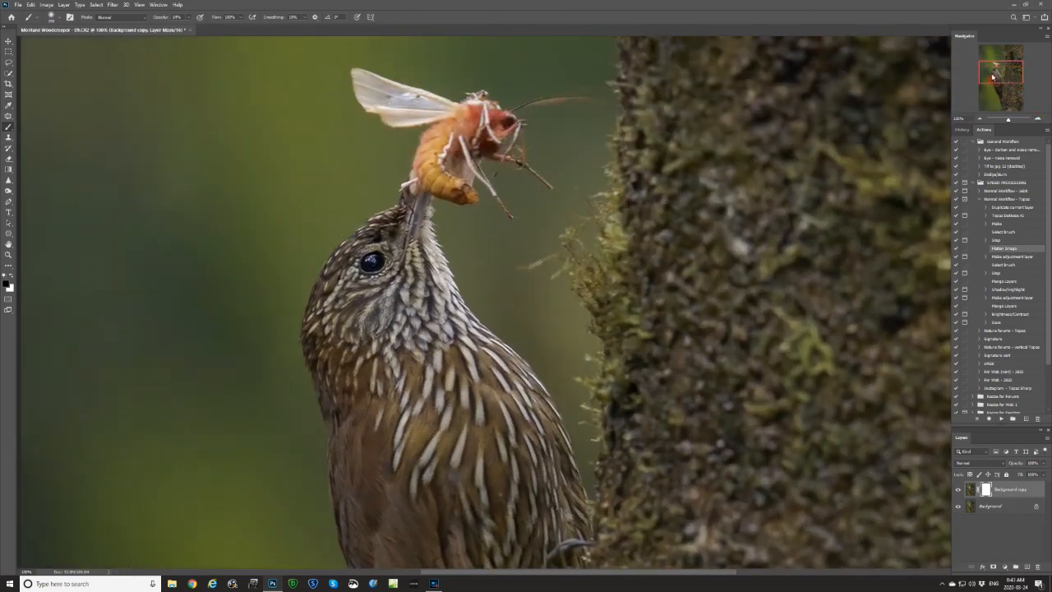
{"action": "left_click", "coordinate": [959, 492]}
{"action": "left_click", "coordinate": [959, 492]}
{"action": "left_click", "coordinate": [959, 493]}
{"action": "left_click", "coordinate": [960, 494]}
{"action": "left_click", "coordinate": [960, 495]}
{"action": "left_click", "coordinate": [960, 494]}
{"action": "left_click", "coordinate": [960, 494]}
{"action": "left_click", "coordinate": [960, 495]}
{"action": "key", "text": "ctrl+0"}
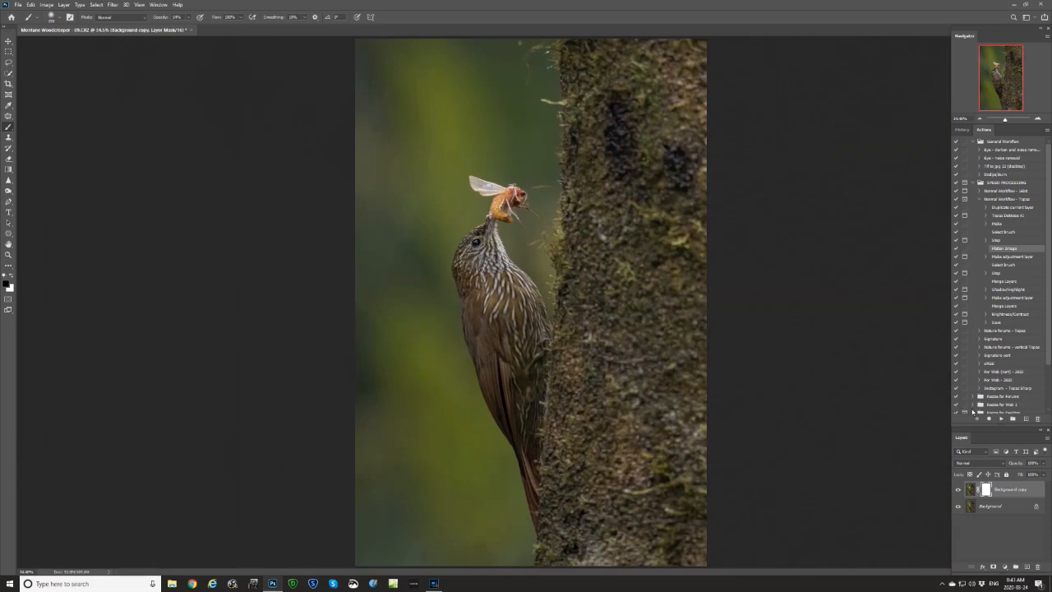
- Resume the action to create a Levels adjustment layer and set its white input level to 219
{"action": "left_click", "coordinate": [1002, 419]}
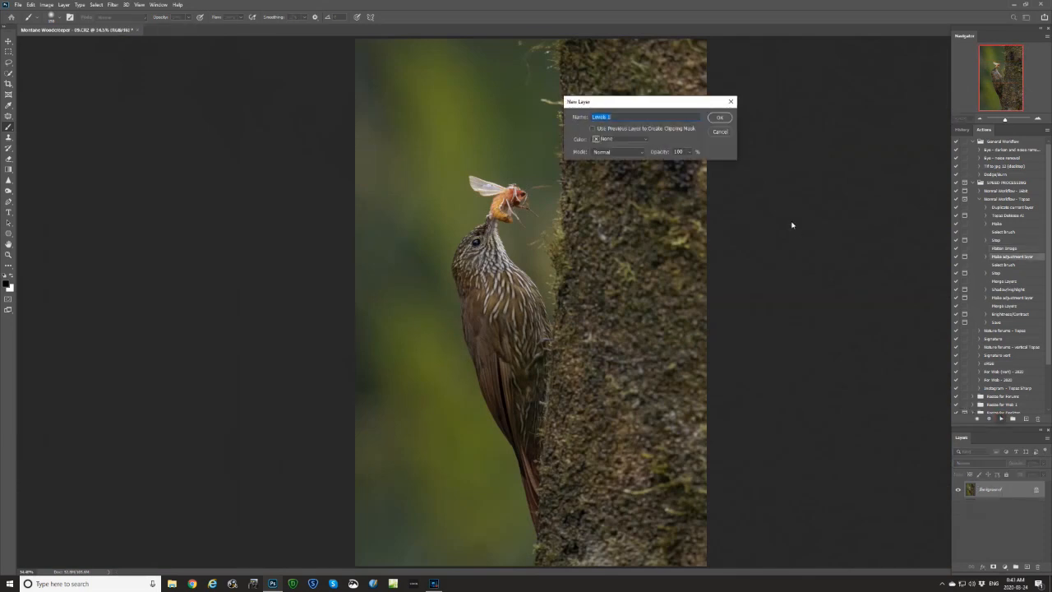
{"action": "left_click", "coordinate": [721, 118]}
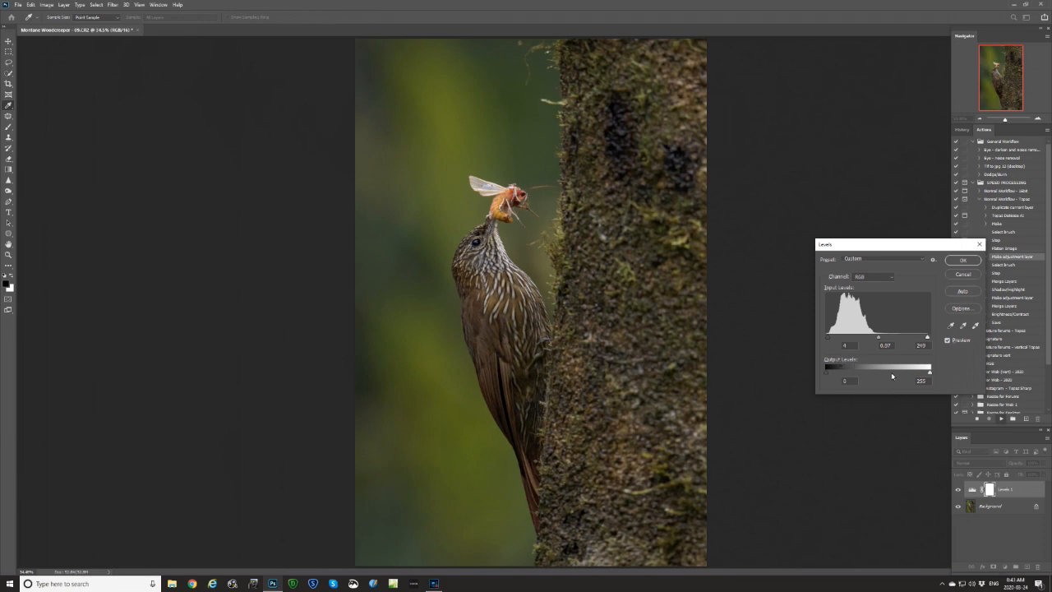
{"action": "left_click_drag", "start_coordinate": [926, 338], "coordinate": [918, 338]}
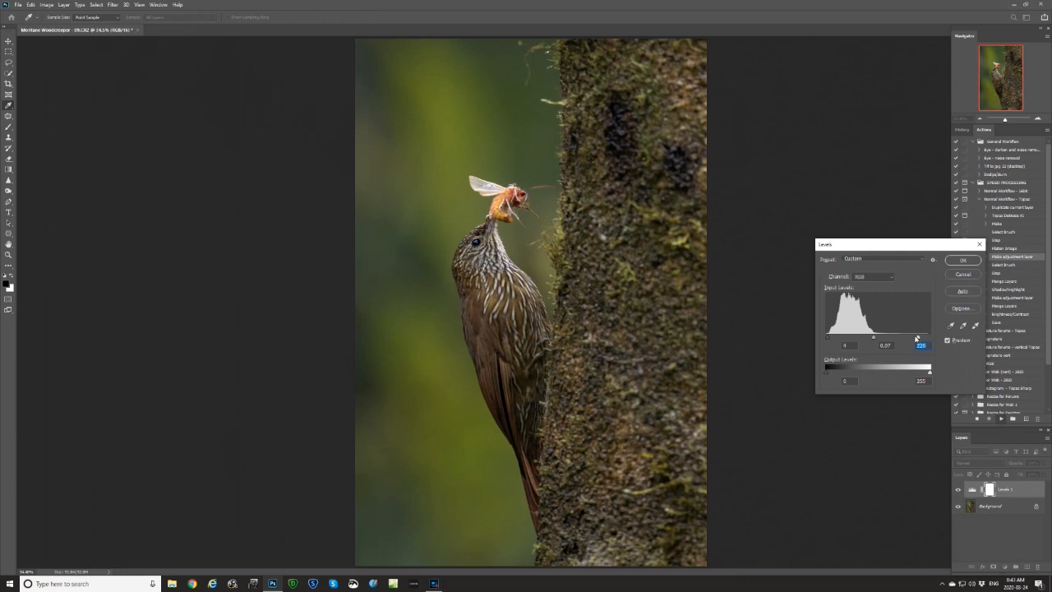
{"action": "left_click_drag", "start_coordinate": [919, 339], "coordinate": [915, 339]}
- Set the Levels black input to 5 and the midtone to 1.02, apply it, and stop at the layer mask reminder
{"action": "left_click", "coordinate": [853, 346]}
{"action": "scroll", "coordinate": [893, 350], "scroll_direction": "down", "scroll_amount": 4}
{"action": "type", "text": "1"}
{"action": "scroll", "coordinate": [893, 350], "scroll_direction": "up", "scroll_amount": 2}
{"action": "key", "text": "Down"}
{"action": "key", "text": "Down"}
{"action": "key", "text": "Up"}
{"action": "key", "text": "Up"}
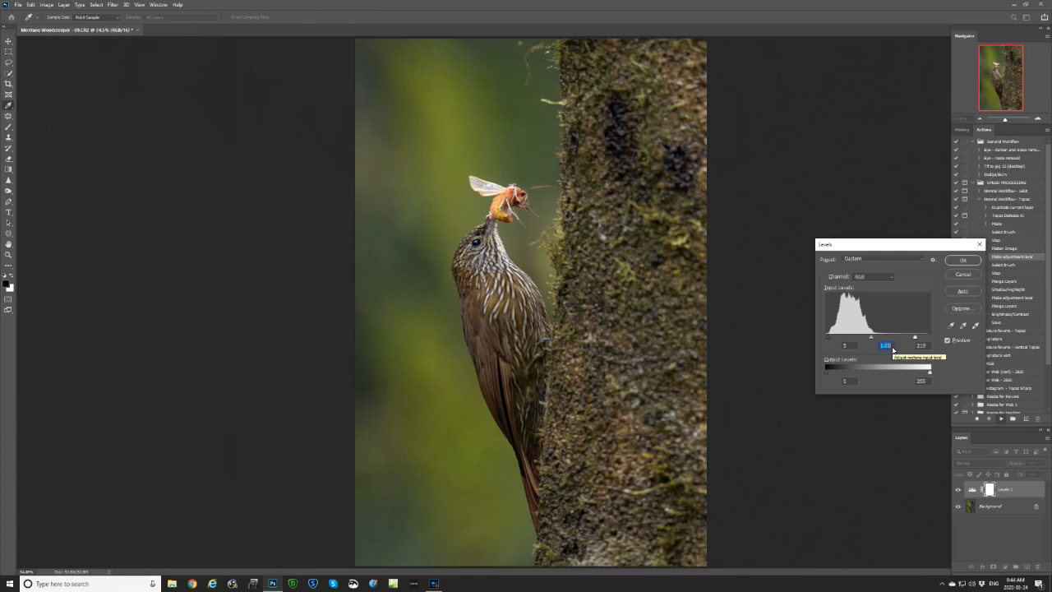
{"action": "left_click", "coordinate": [953, 261]}
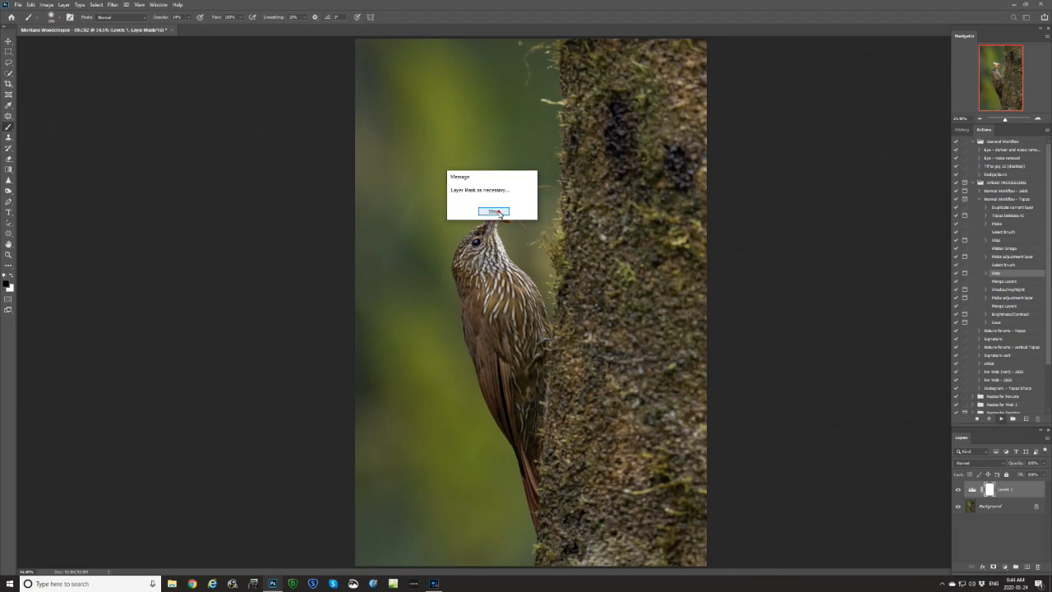
{"action": "left_click", "coordinate": [498, 213]}
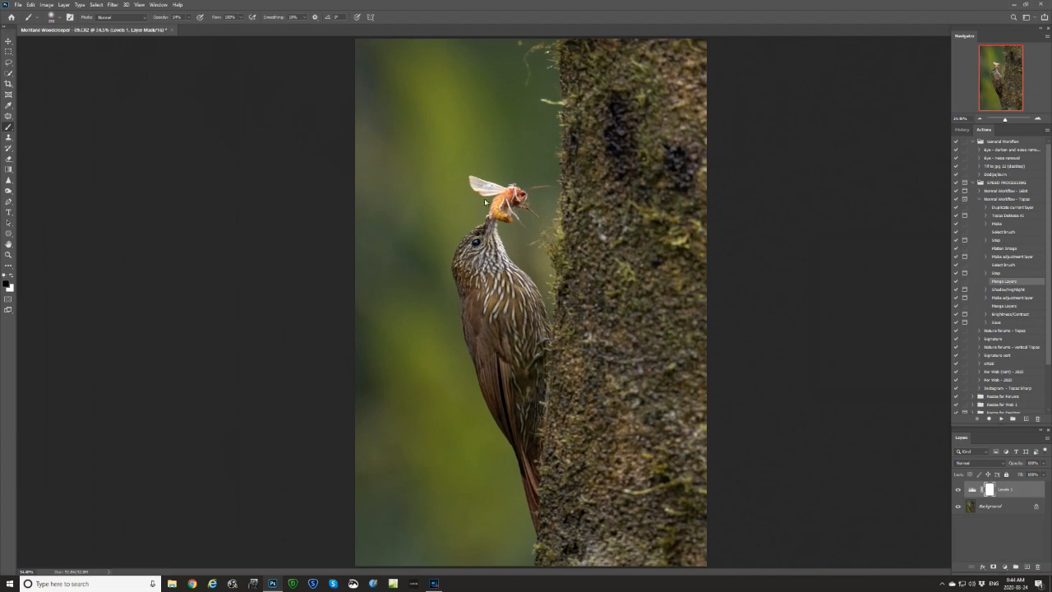
- Check the moth's highlights, resume the action, and apply Shadows/Highlights with highlights amount 19% and a reduced shadows amount
{"action": "scroll", "coordinate": [484, 184], "scroll_direction": "up", "scroll_amount": 10}
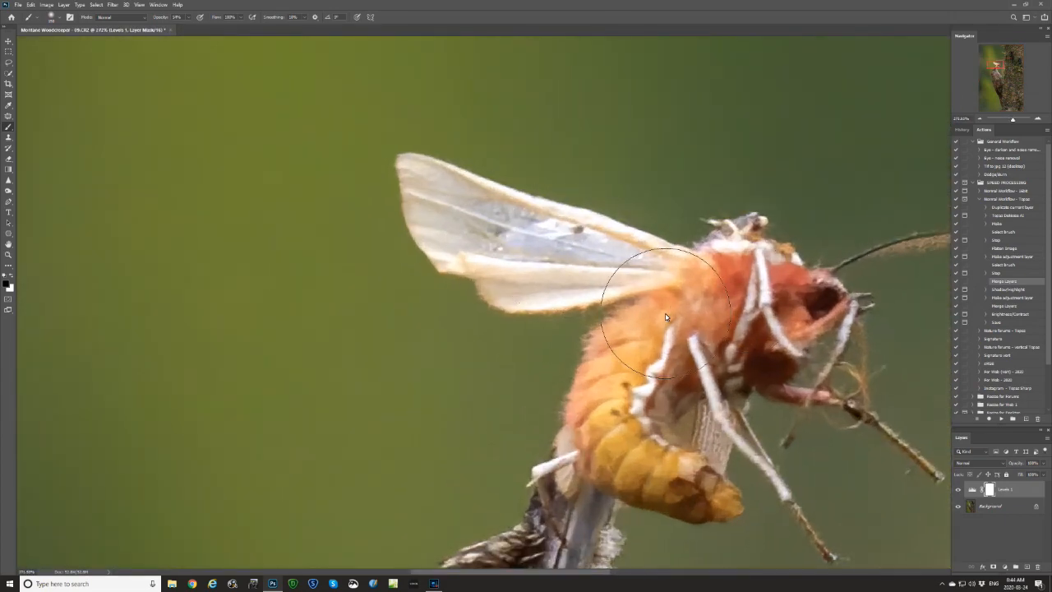
{"action": "key", "text": "ctrl+0"}
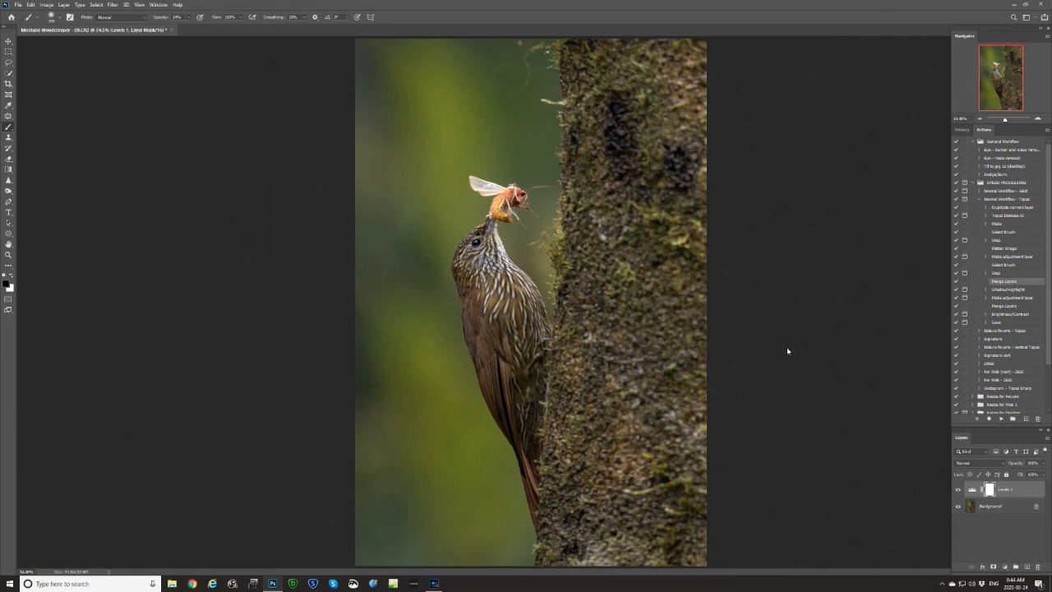
{"action": "left_click", "coordinate": [1002, 419]}
{"action": "left_click_drag", "start_coordinate": [790, 175], "coordinate": [787, 175]}
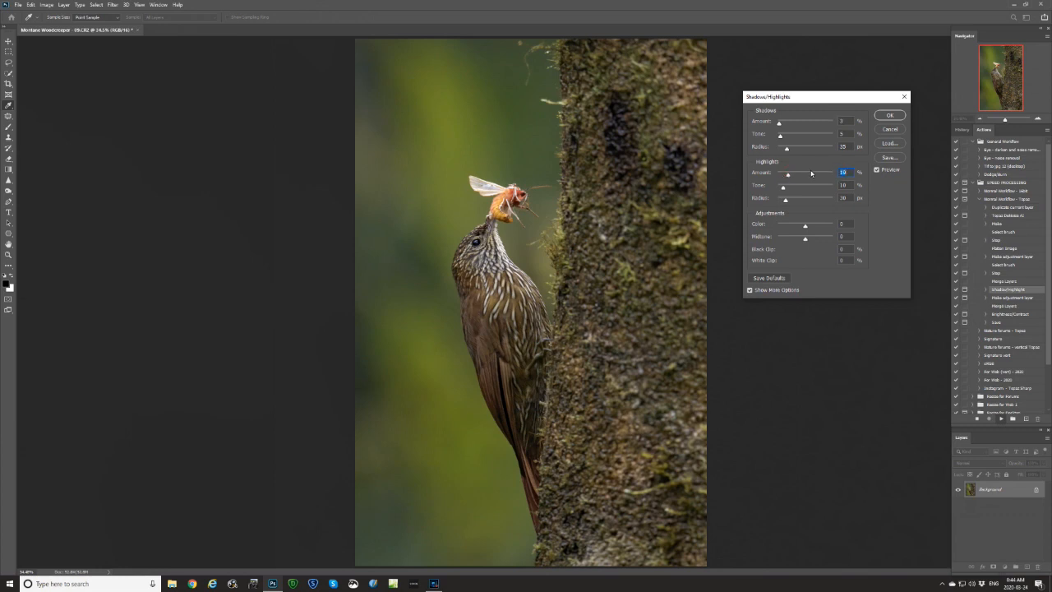
{"action": "left_click", "coordinate": [877, 170]}
{"action": "left_click_drag", "start_coordinate": [779, 123], "coordinate": [777, 123]}
{"action": "left_click", "coordinate": [889, 115]}
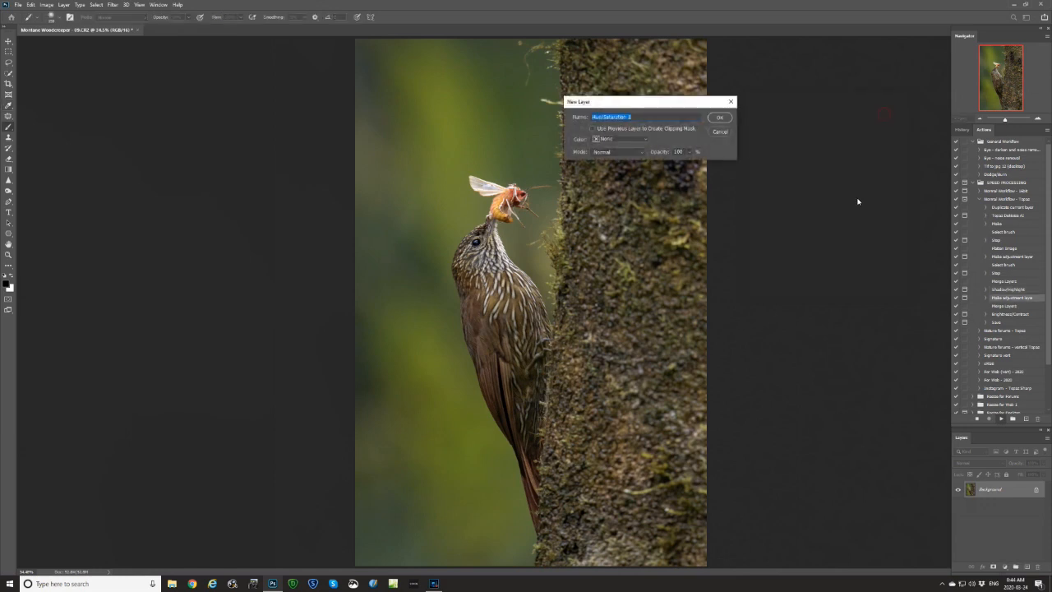
- Create a Hue/Saturation layer, sample the background green, push saturation to +100, and limit the color range to 47°/50°–148°/152°
{"action": "left_click", "coordinate": [719, 118]}
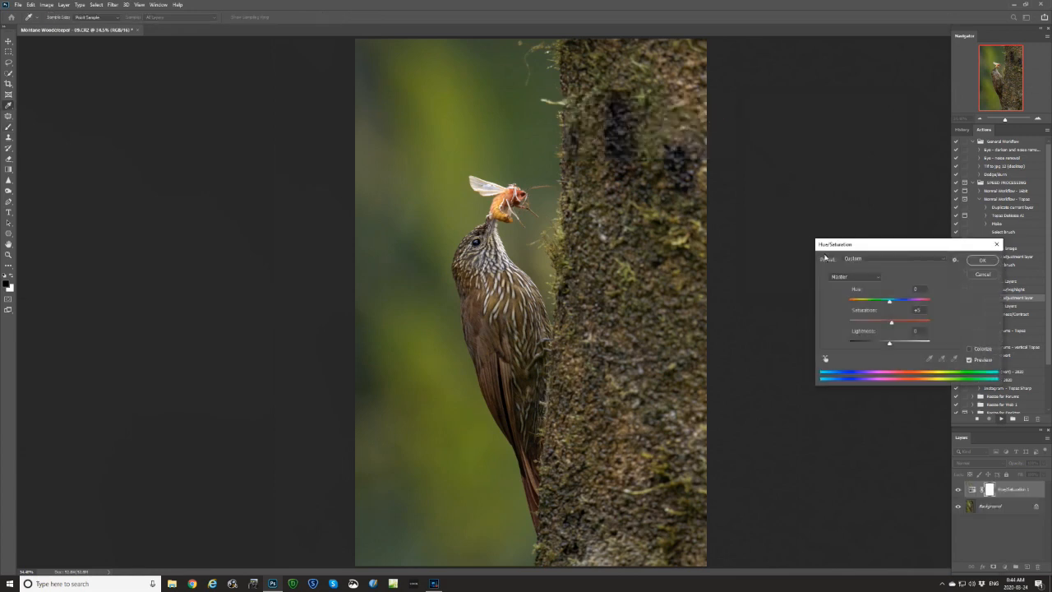
{"action": "left_click_drag", "start_coordinate": [873, 247], "coordinate": [747, 131]}
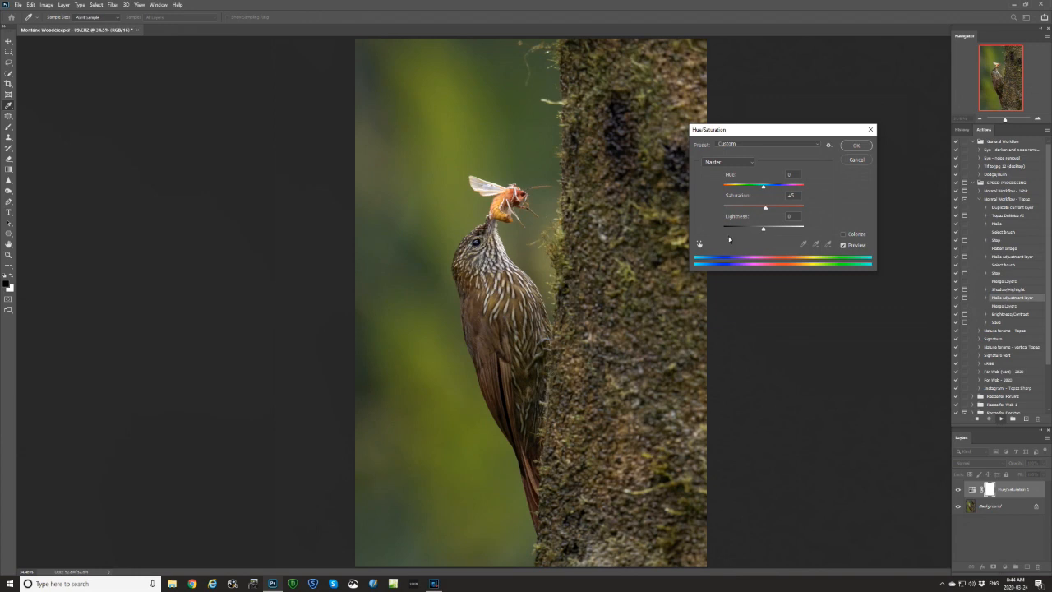
{"action": "key", "text": "Up"}
{"action": "left_click", "coordinate": [699, 243]}
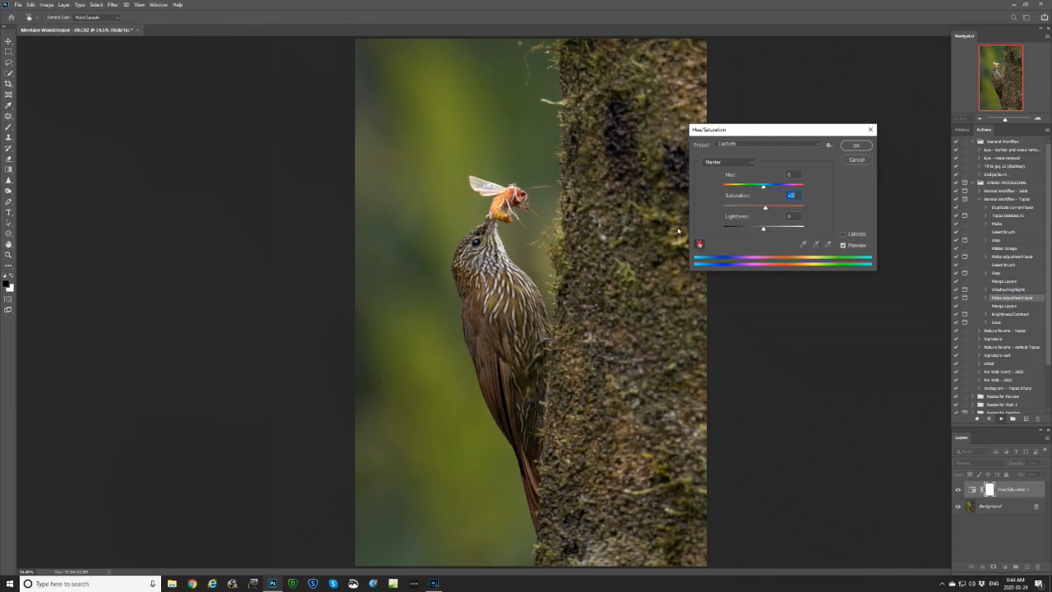
{"action": "left_click", "coordinate": [461, 133]}
{"action": "left_click_drag", "start_coordinate": [764, 208], "coordinate": [832, 216]}
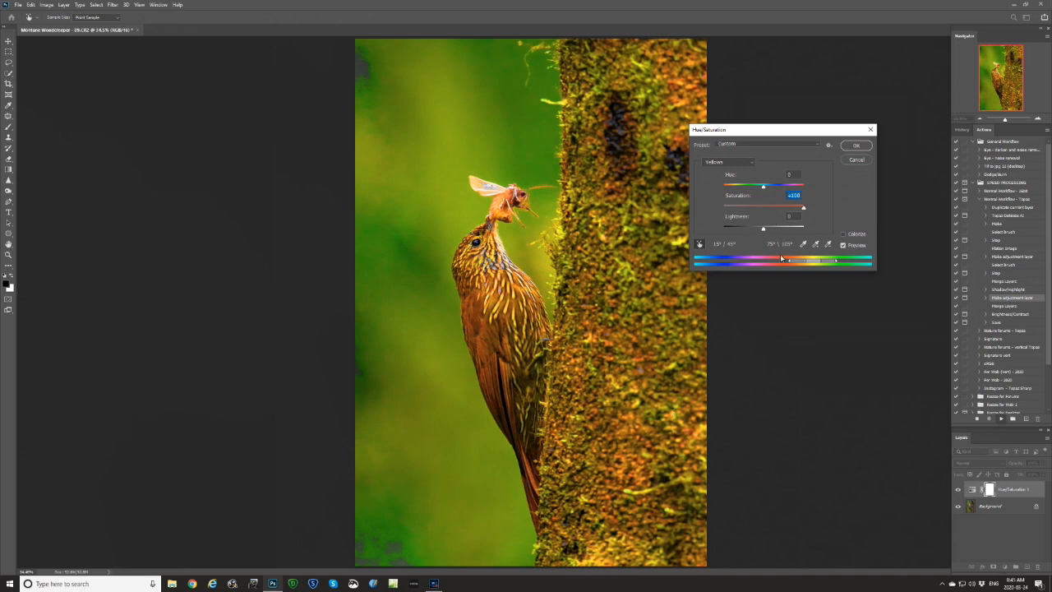
{"action": "left_click_drag", "start_coordinate": [791, 263], "coordinate": [858, 263]}
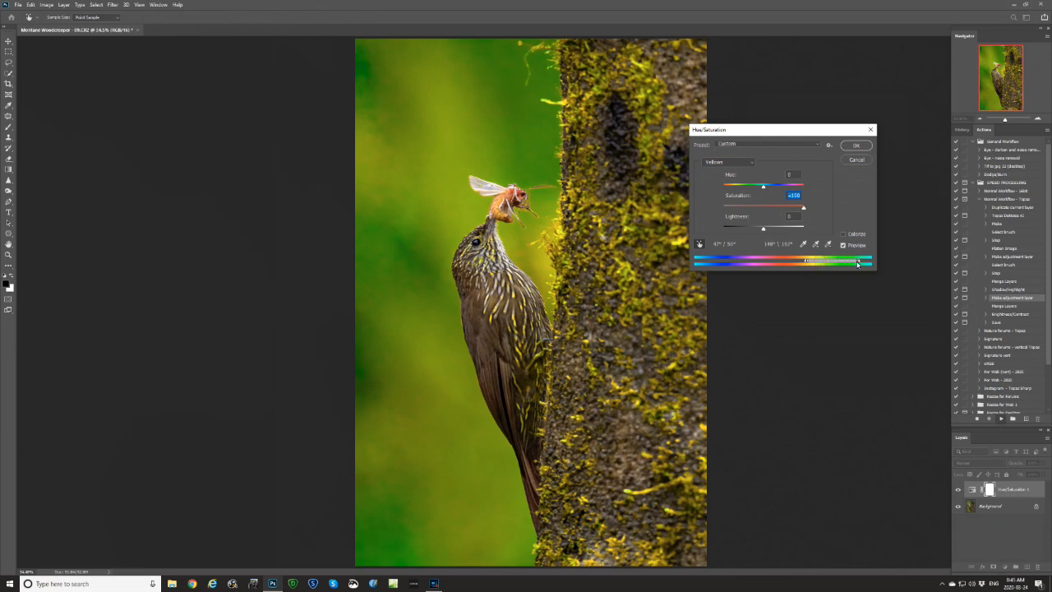
- Reduce the saturation of the selected green range to -13, compare with the preview off, and apply the adjustment
{"action": "left_click", "coordinate": [759, 206]}
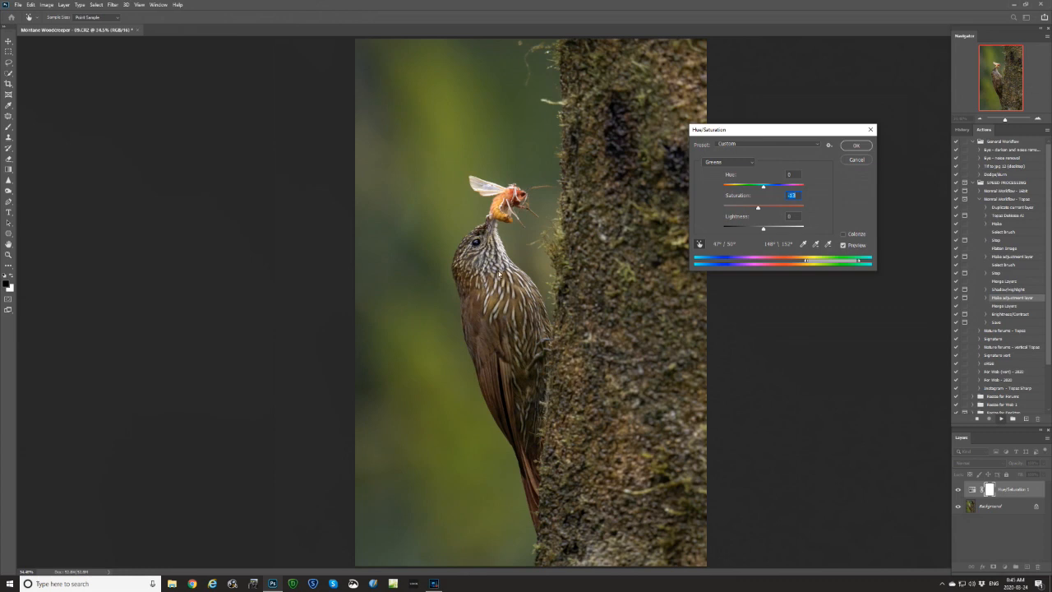
{"action": "left_click", "coordinate": [843, 245]}
{"action": "left_click", "coordinate": [856, 145]}
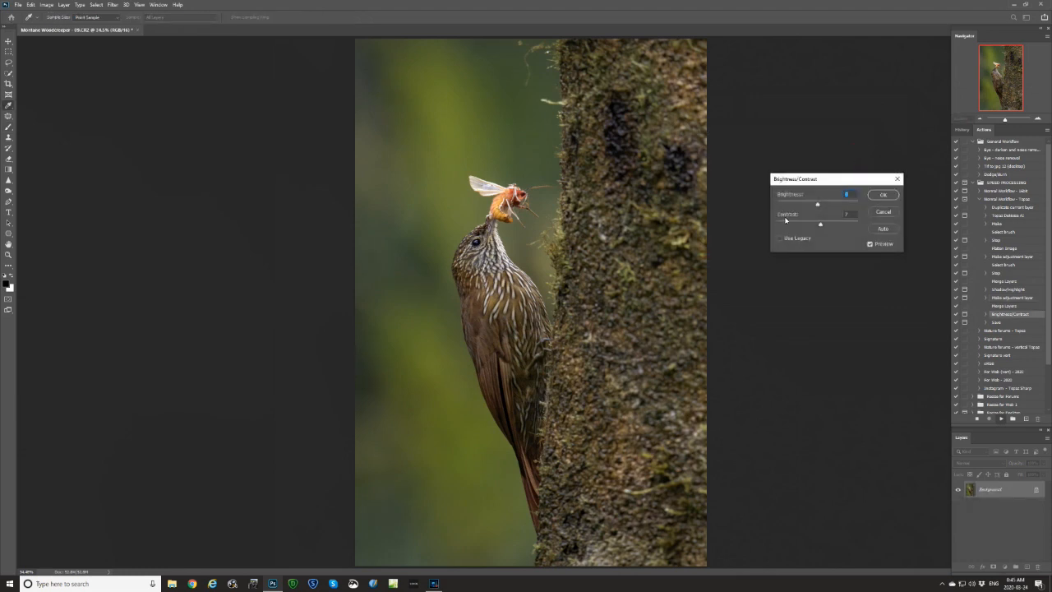
- Cancel Brightness/Contrast, step back in the history to the new Hue/Saturation layer, and toggle that layer to compare its effect
{"action": "left_click", "coordinate": [884, 215]}
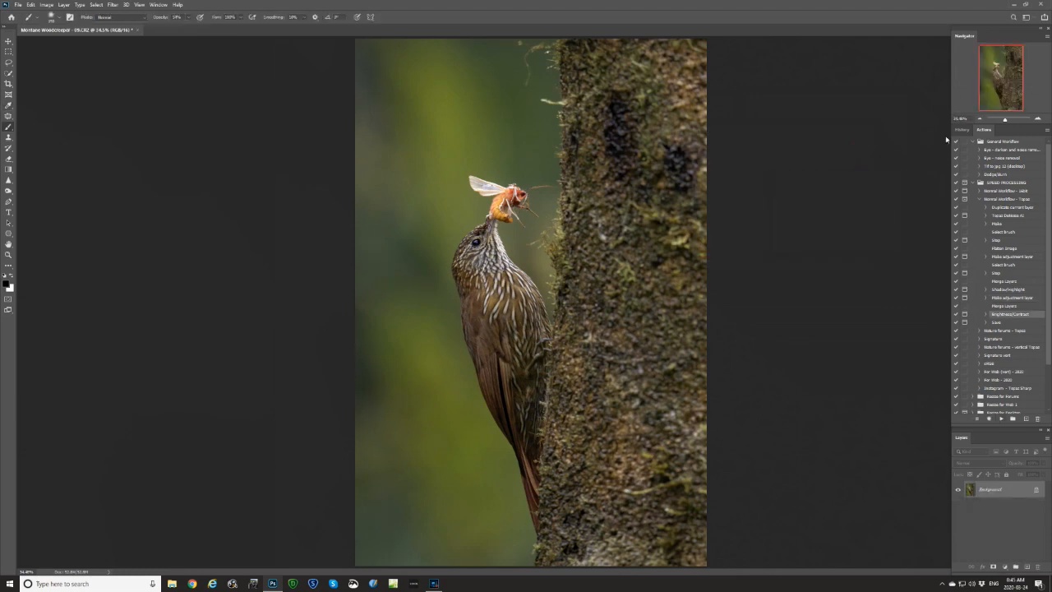
{"action": "left_click", "coordinate": [961, 129]}
{"action": "left_click", "coordinate": [988, 226]}
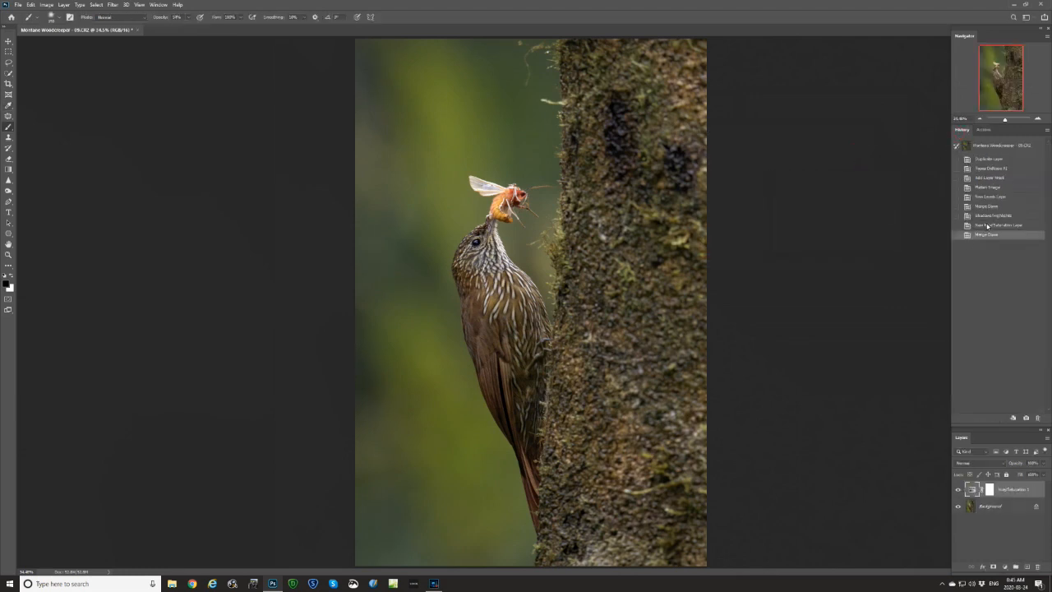
{"action": "left_click", "coordinate": [984, 129]}
{"action": "left_click", "coordinate": [957, 491]}
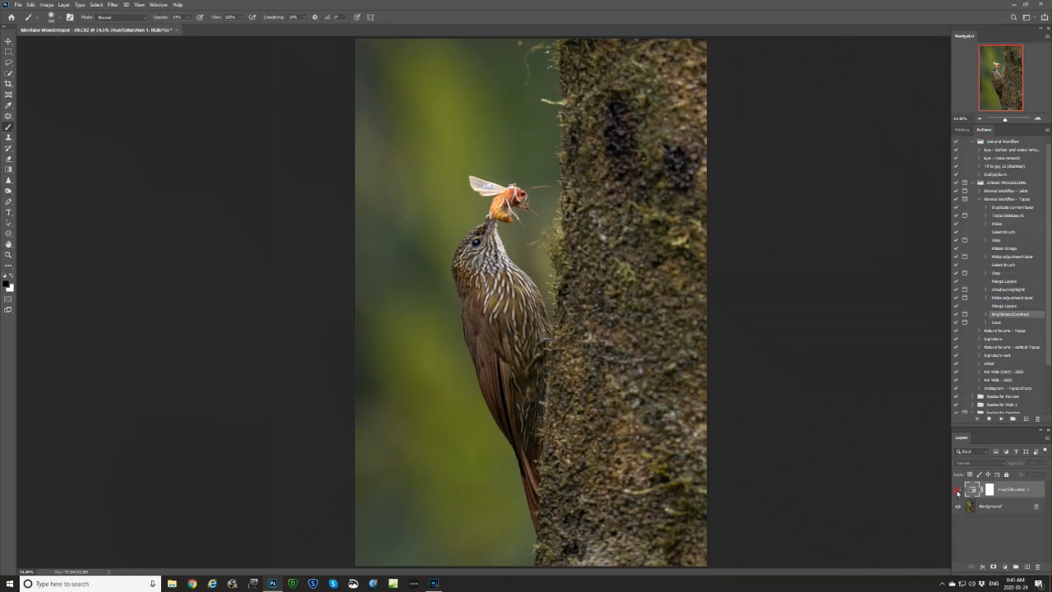
{"action": "left_click", "coordinate": [958, 492]}
{"action": "left_click", "coordinate": [957, 491]}
{"action": "left_click", "coordinate": [958, 492]}
- Resume the action from the second Merge Layers command and apply the Brightness/Contrast adjustment
{"action": "left_click", "coordinate": [1006, 305]}
{"action": "left_click", "coordinate": [1002, 419]}
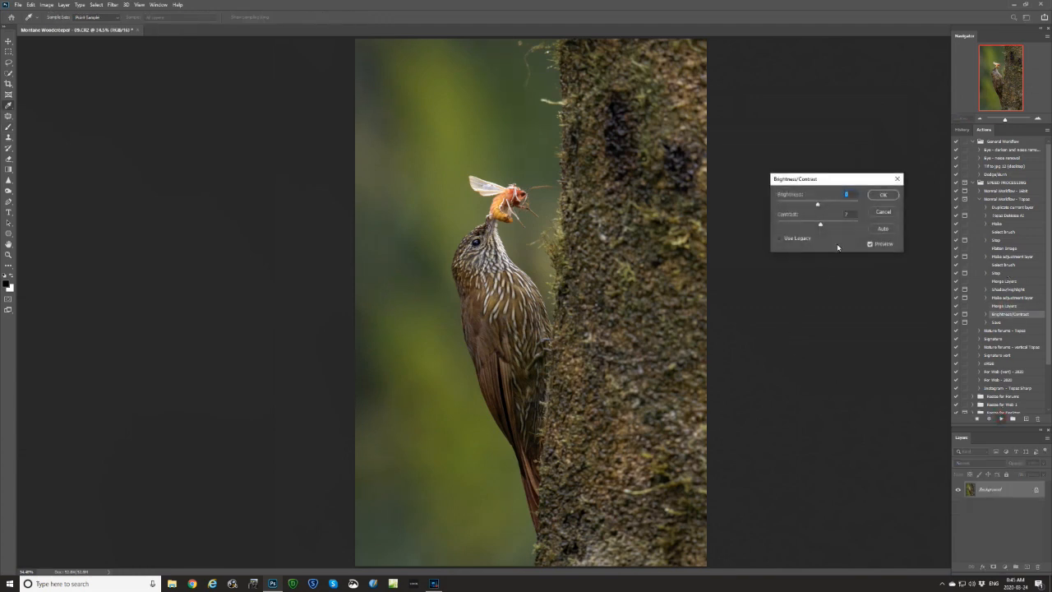
{"action": "left_click", "coordinate": [855, 216]}
{"action": "left_click", "coordinate": [890, 195]}
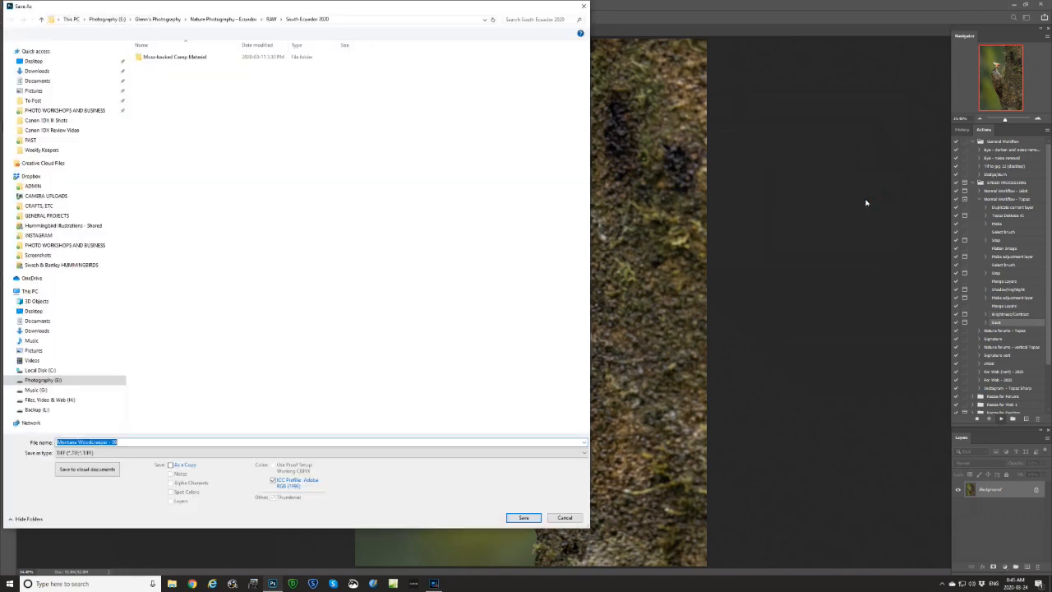
- Save the edited photo to the Desktop as a TIFF with no image compression and IBM PC byte order
{"action": "left_click", "coordinate": [33, 60]}
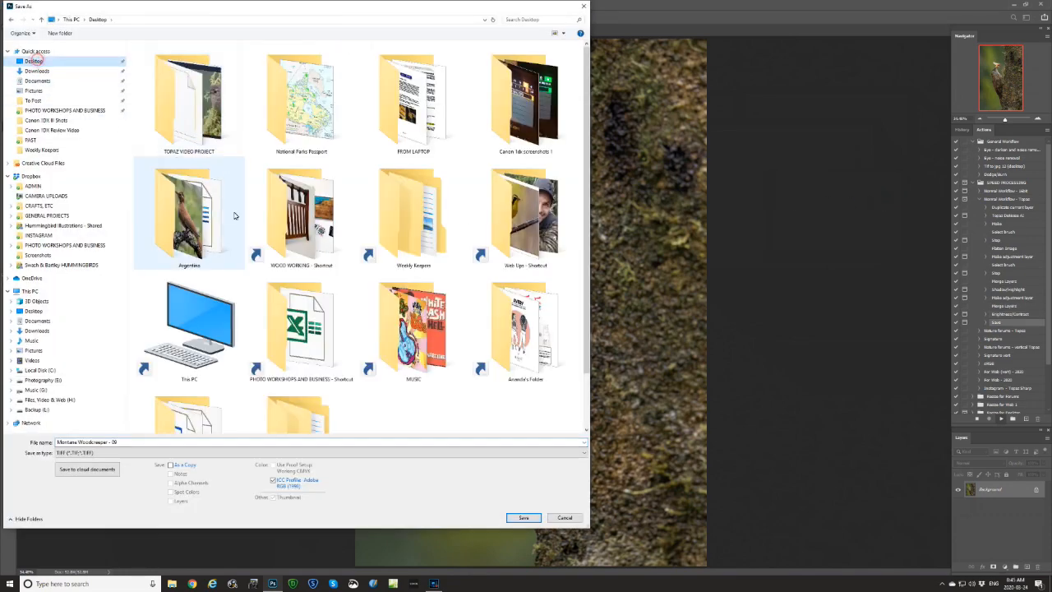
{"action": "left_click", "coordinate": [522, 517]}
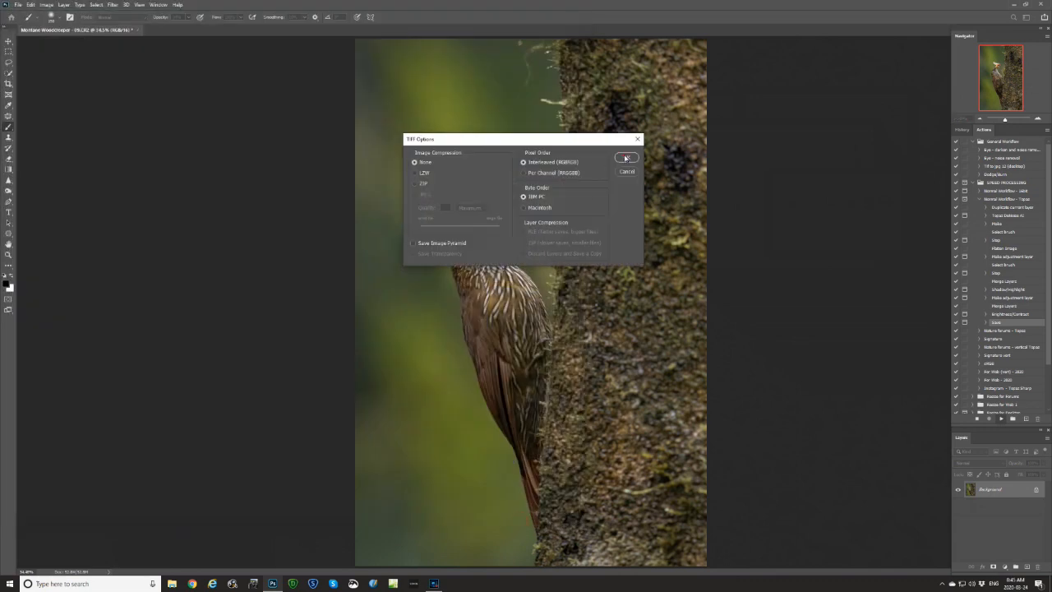
{"action": "left_click", "coordinate": [626, 158]}
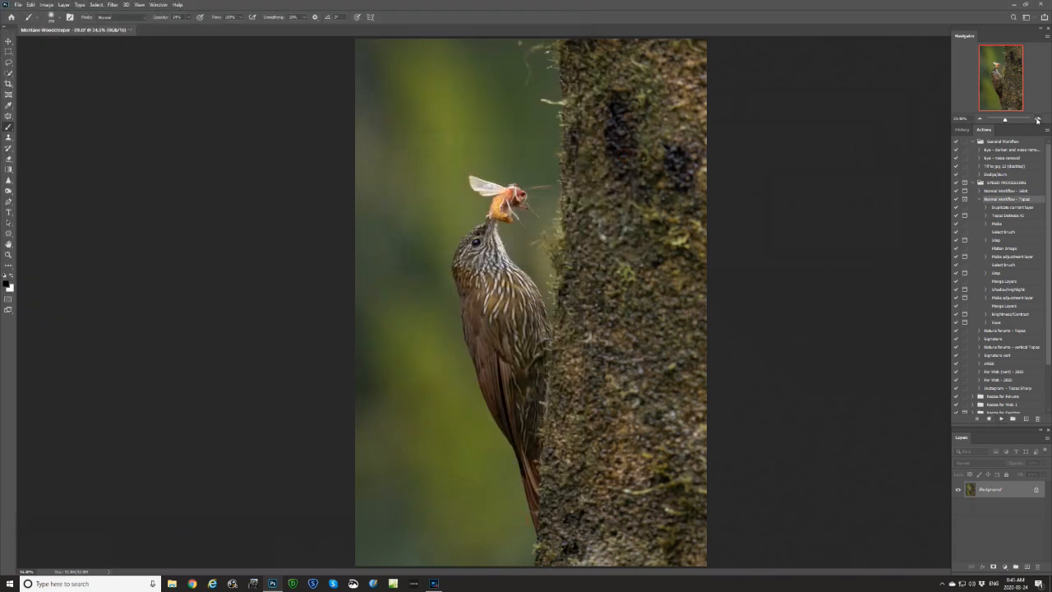
- Compare the original photo with the saved Brightness/Contrast state in the history, at 100% and with the whole image fitted on screen
{"action": "left_click", "coordinate": [1037, 120]}
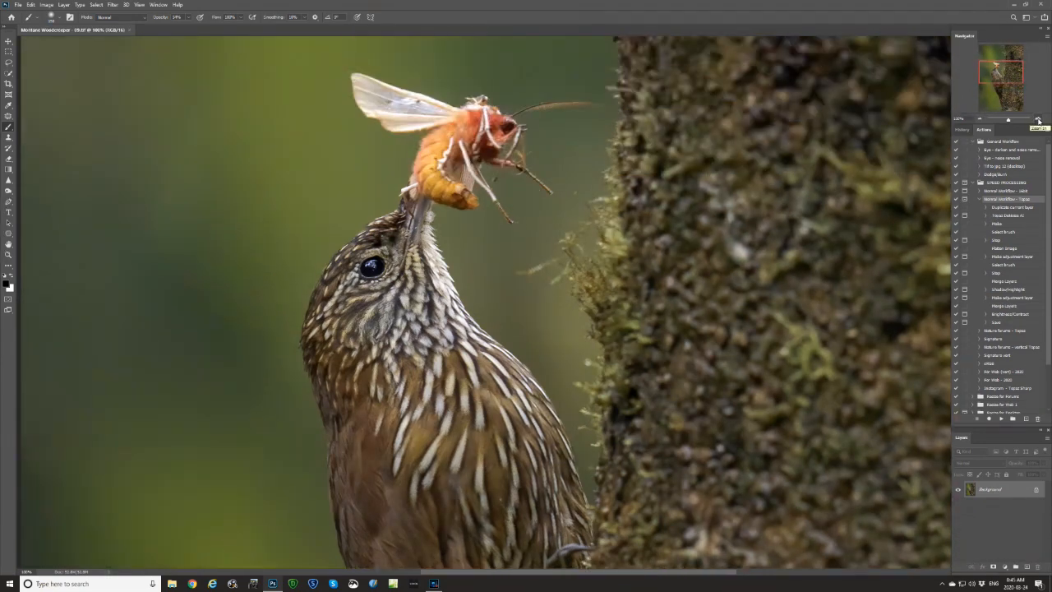
{"action": "left_click", "coordinate": [962, 129]}
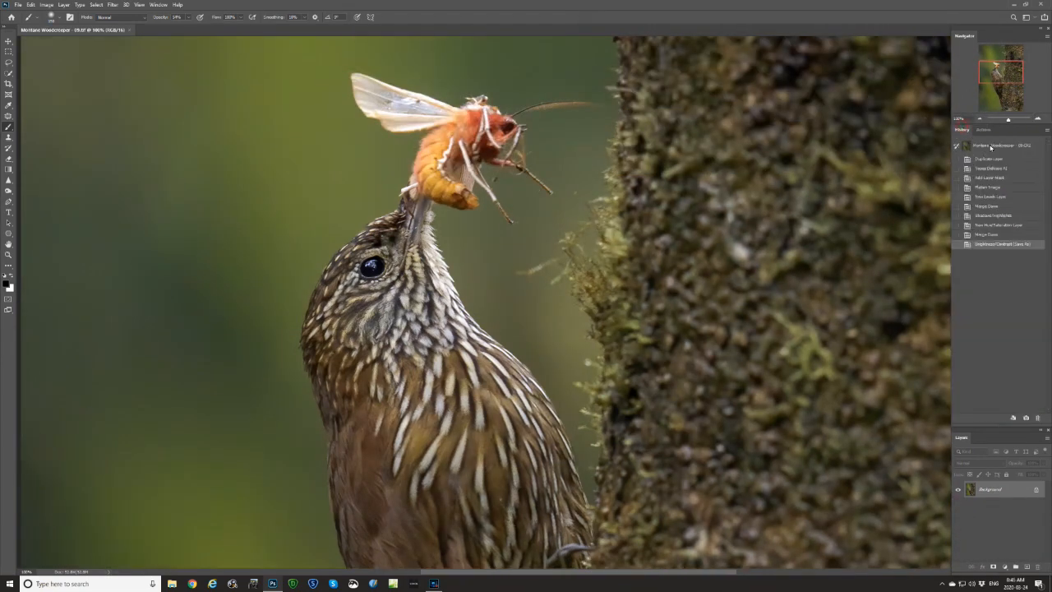
{"action": "left_click", "coordinate": [992, 145]}
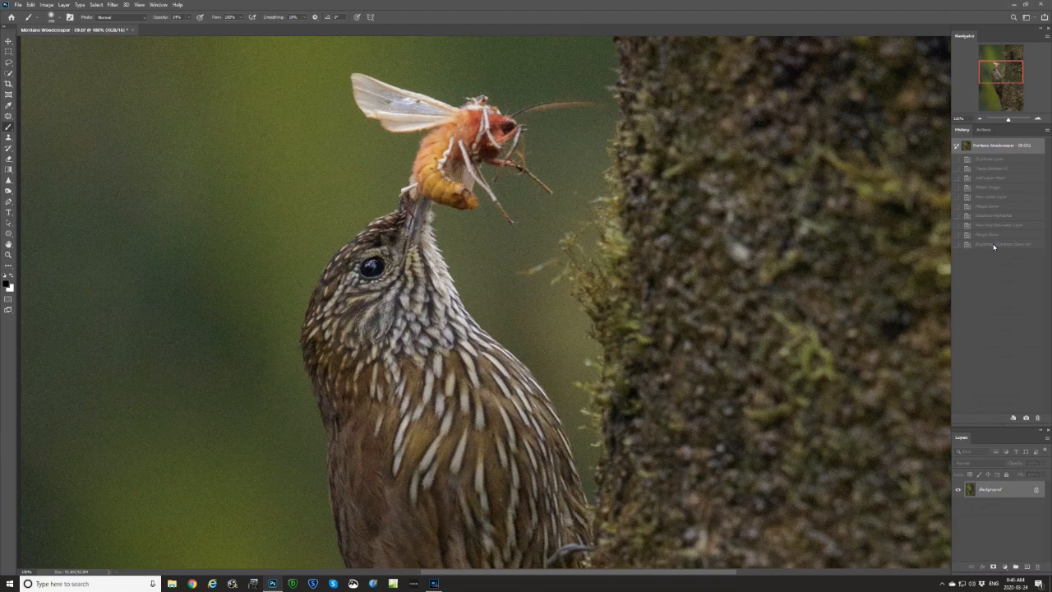
{"action": "left_click", "coordinate": [994, 244]}
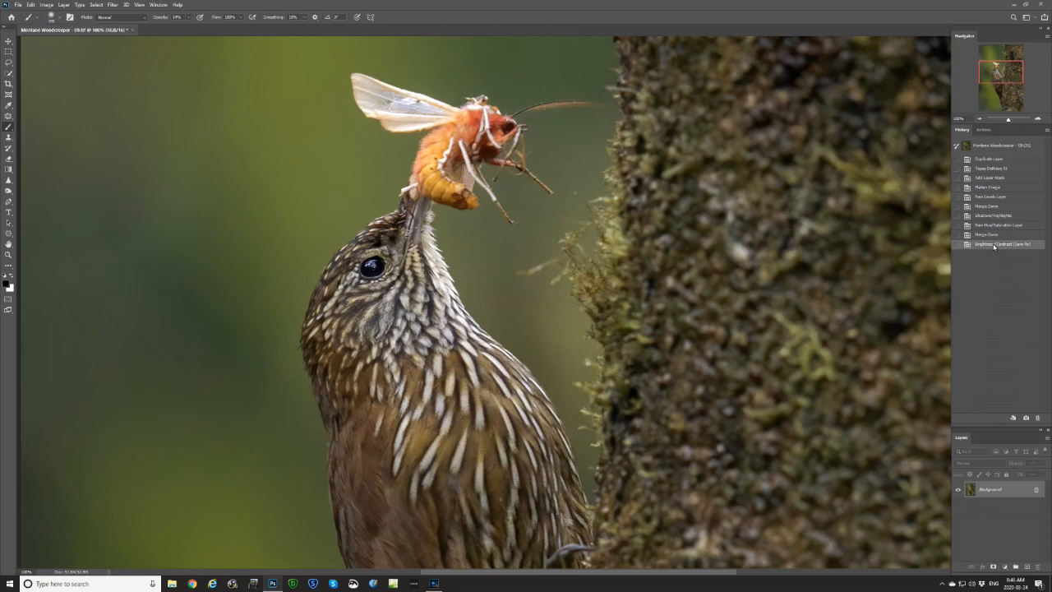
{"action": "left_click", "coordinate": [991, 148]}
{"action": "left_click", "coordinate": [983, 244]}
{"action": "key", "text": "ctrl+0"}
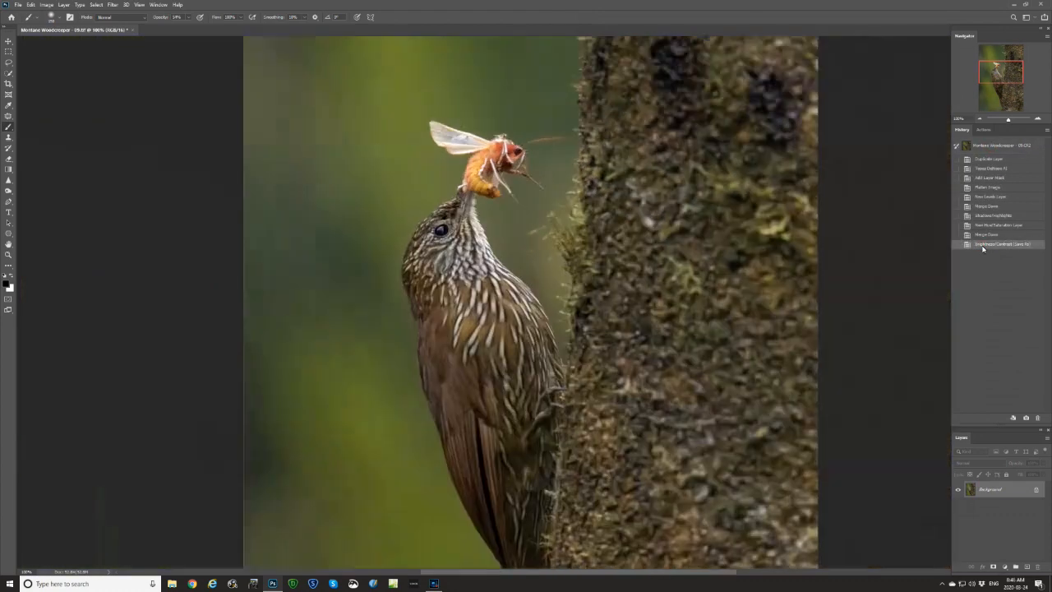
{"action": "key", "text": "ctrl+0"}
{"action": "left_click", "coordinate": [989, 148]}
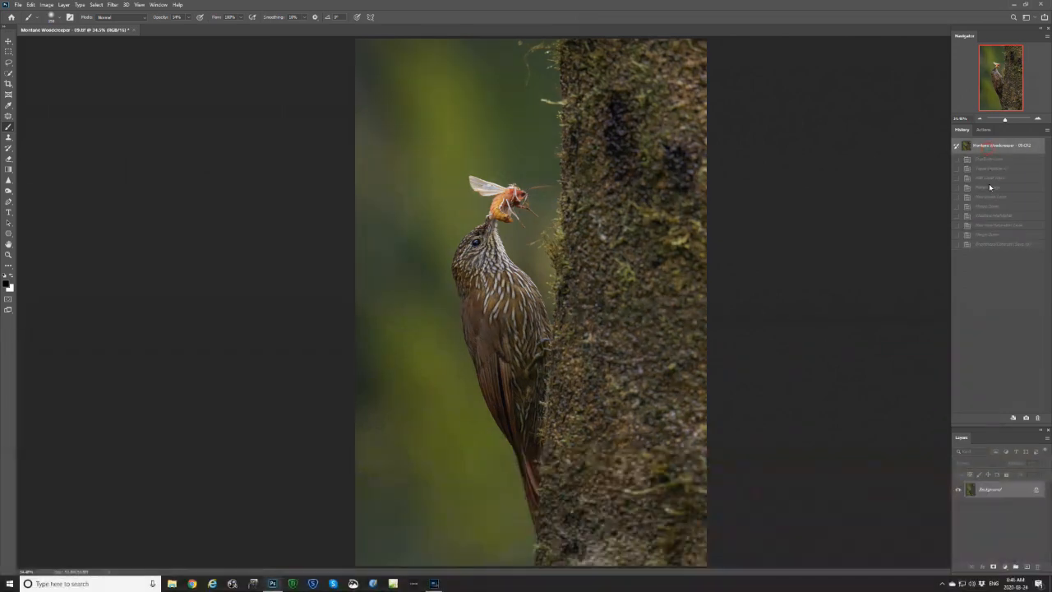
{"action": "left_click", "coordinate": [986, 244]}
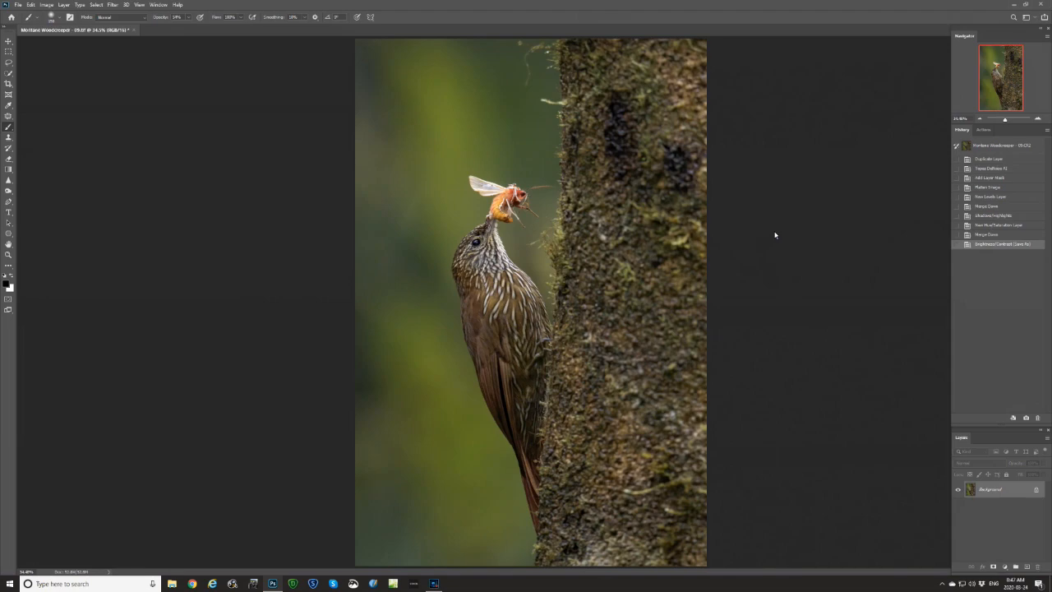
{"action": "left_click", "coordinate": [434, 583]}
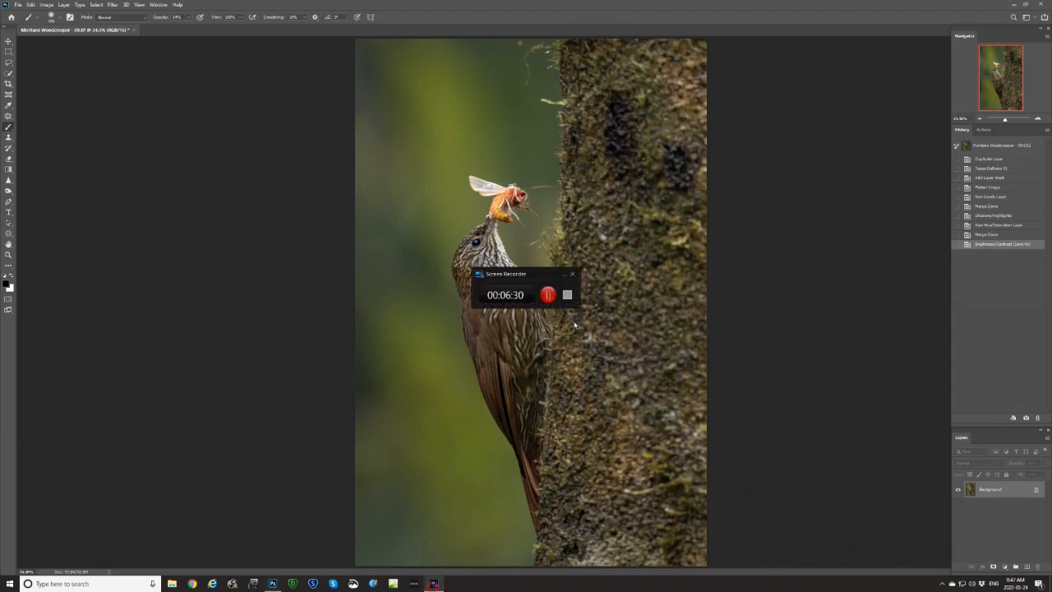